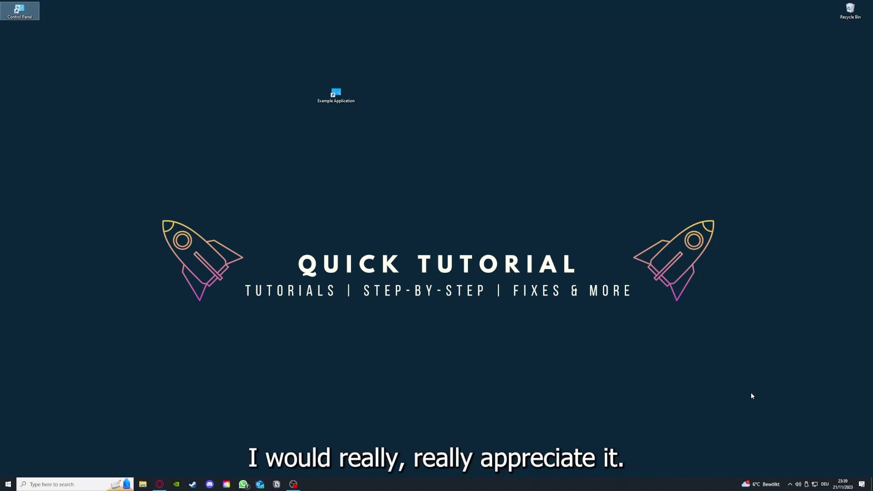
Launch the Example Application shortcut from the desktop and close the Desktop folder window.
{"action": "left_click", "coordinate": [619, 327]}
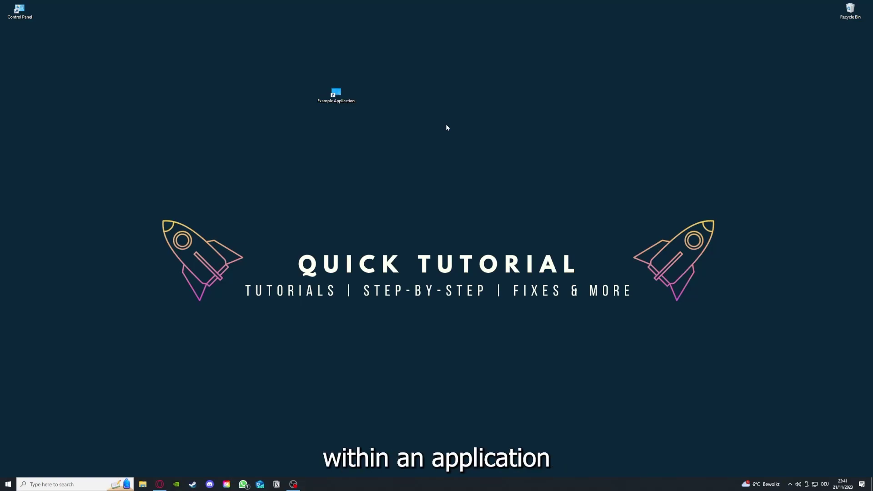
{"action": "mouse_move", "coordinate": [114, 170]}
{"action": "left_mouse_down"}
{"action": "mouse_move", "coordinate": [152, 205]}
{"action": "mouse_move", "coordinate": [738, 363]}
{"action": "left_mouse_up"}
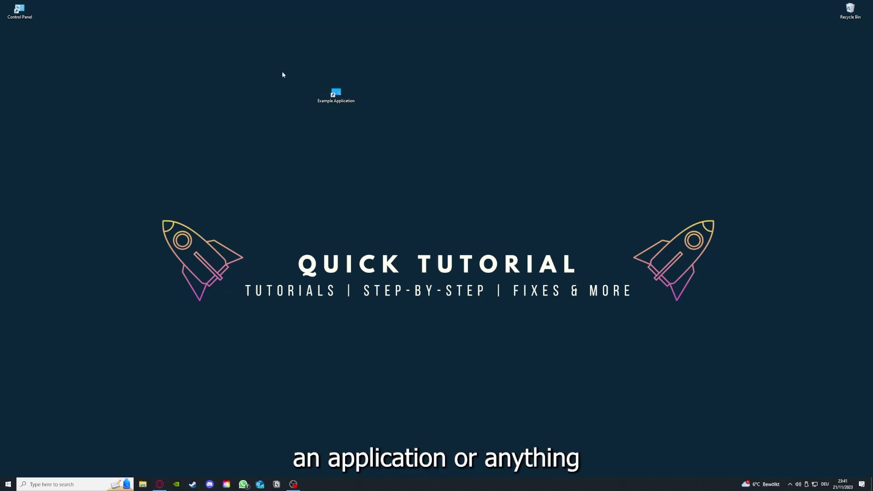
{"action": "mouse_move", "coordinate": [115, 170]}
{"action": "left_mouse_down"}
{"action": "mouse_move", "coordinate": [545, 318]}
{"action": "mouse_move", "coordinate": [723, 358]}
{"action": "left_mouse_up"}
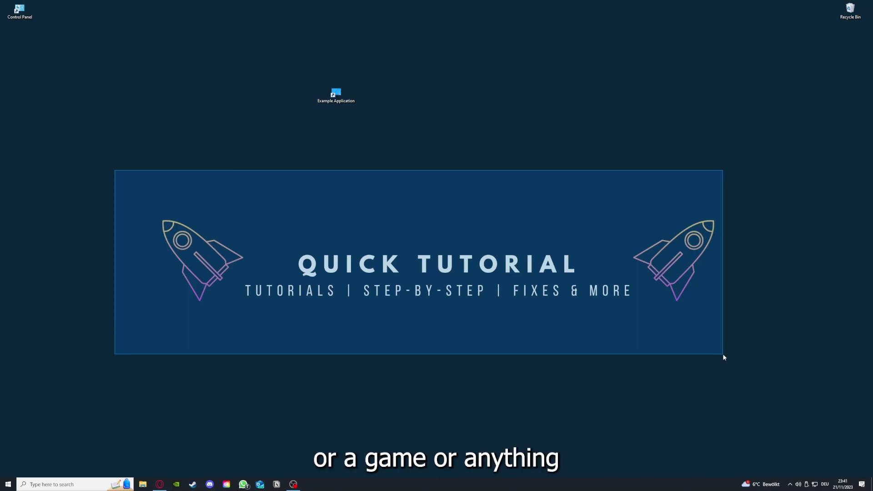
{"action": "left_click_drag", "start_coordinate": [724, 358], "coordinate": [739, 369]}
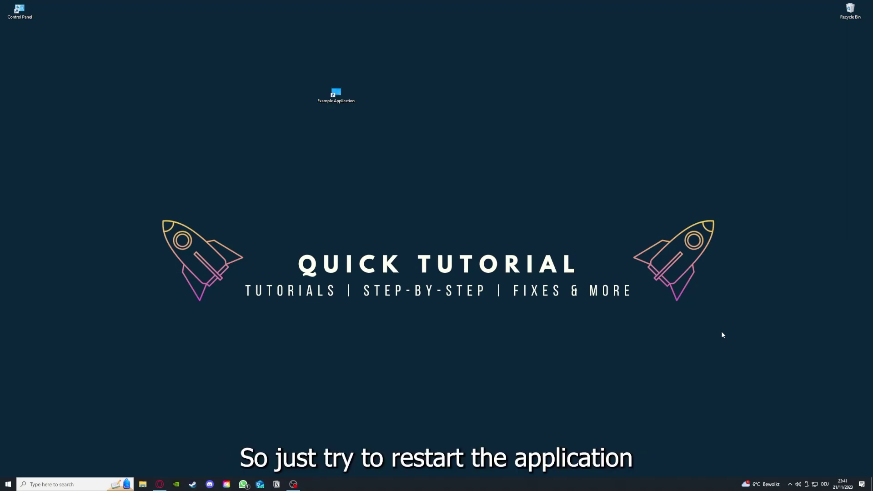
{"action": "double_click", "coordinate": [336, 95]}
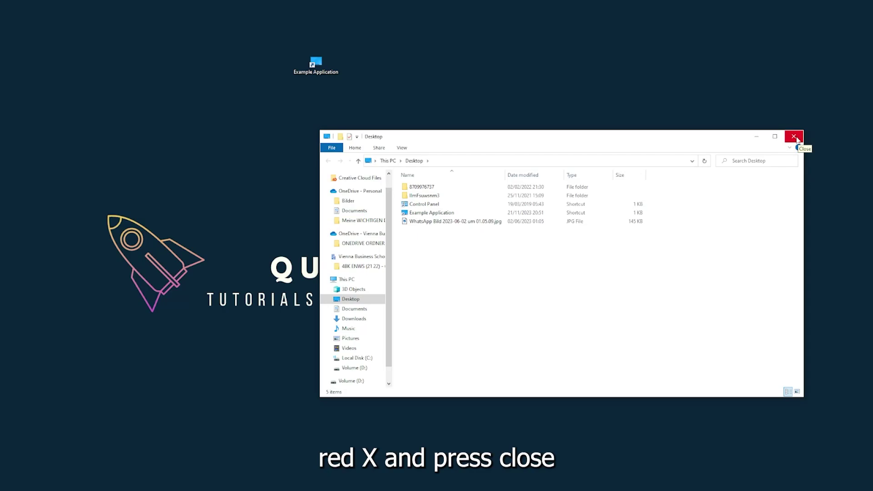
{"action": "left_click", "coordinate": [794, 137]}
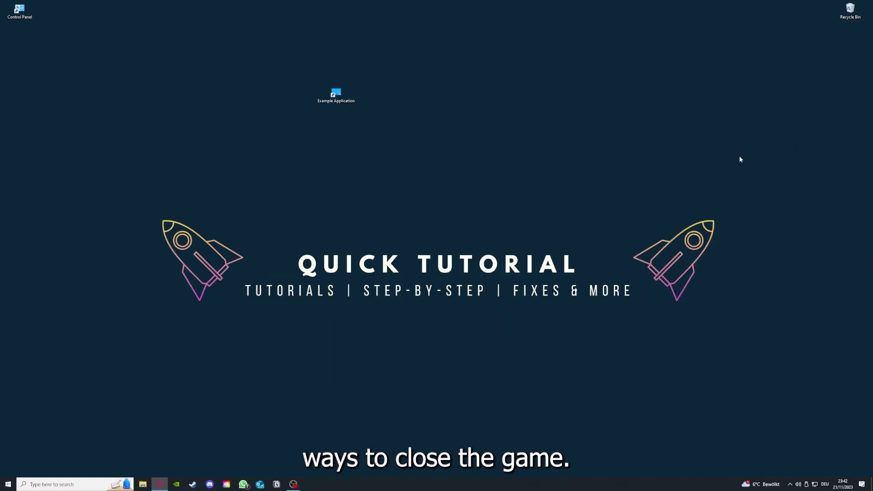
Open Task Manager from the taskbar and end the selected process.
{"action": "right_click", "coordinate": [327, 485]}
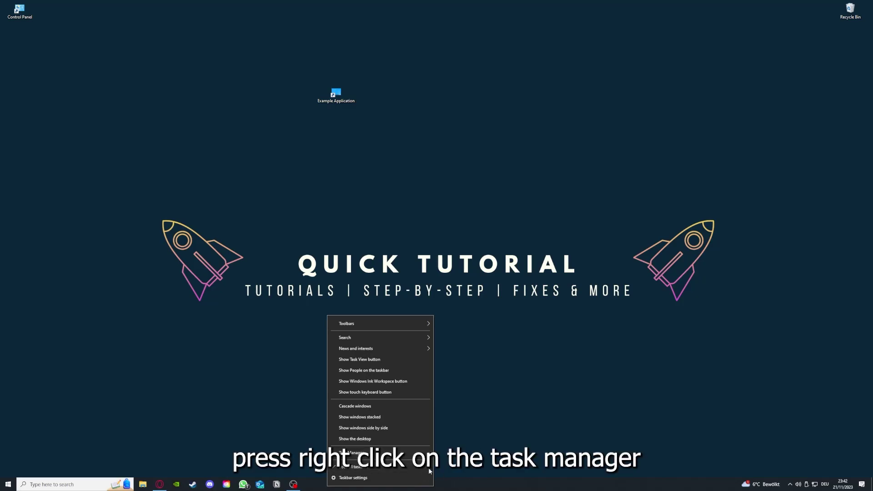
{"action": "left_click", "coordinate": [391, 456]}
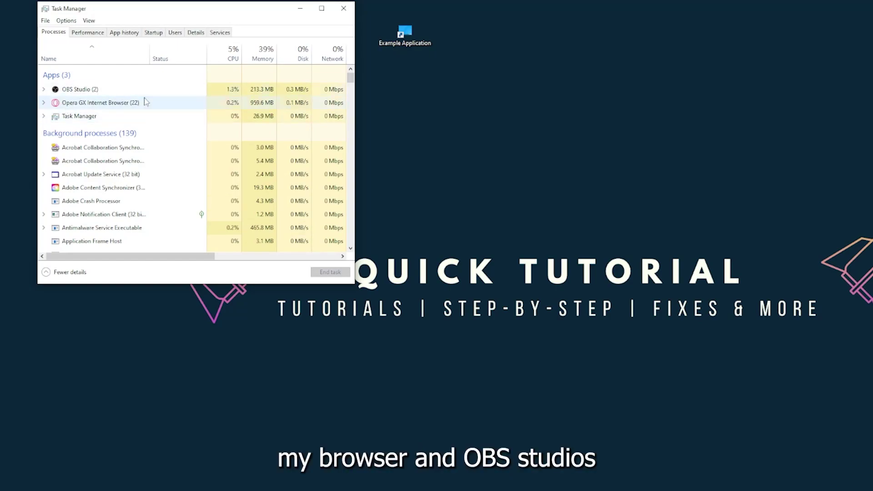
{"action": "left_click", "coordinate": [164, 119]}
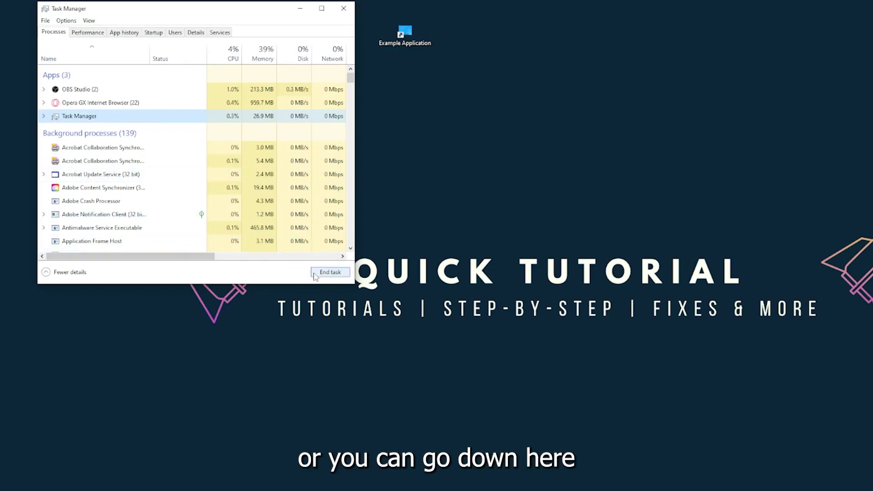
{"action": "left_click", "coordinate": [329, 273]}
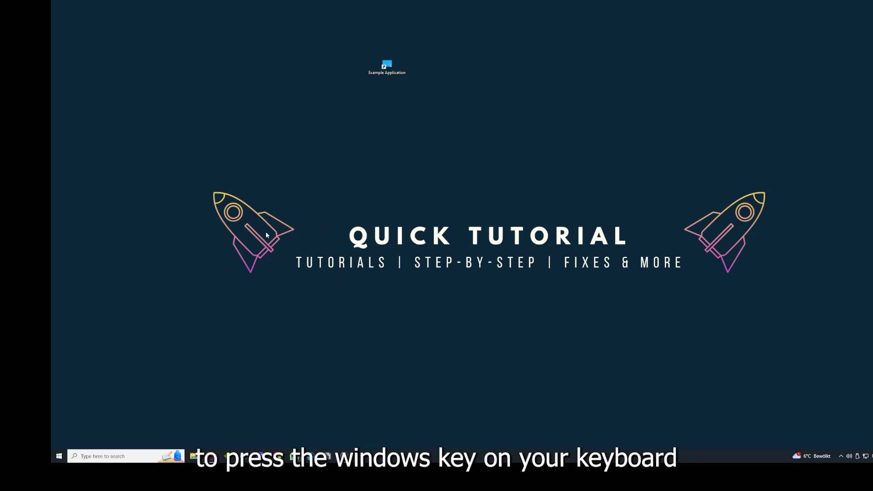
Bring up the Start menu's power options, then dismiss it without restarting.
{"action": "key", "text": "super"}
{"action": "key", "text": "super"}
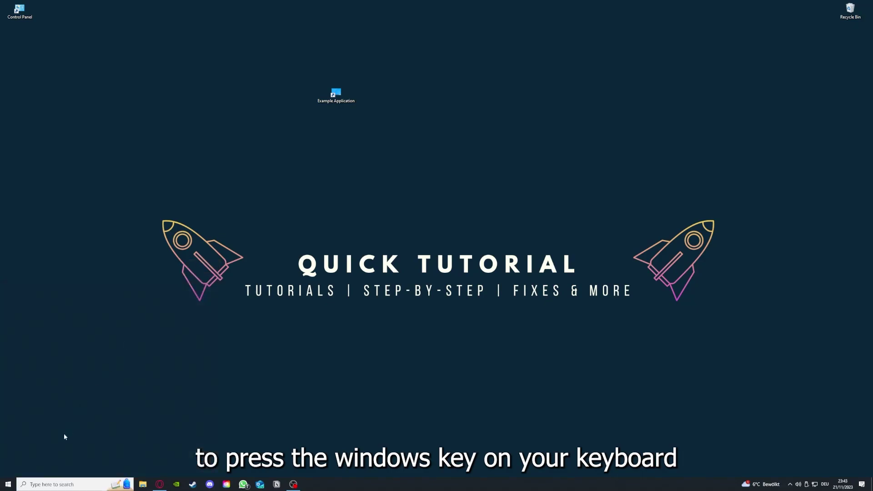
{"action": "left_click", "coordinate": [10, 479]}
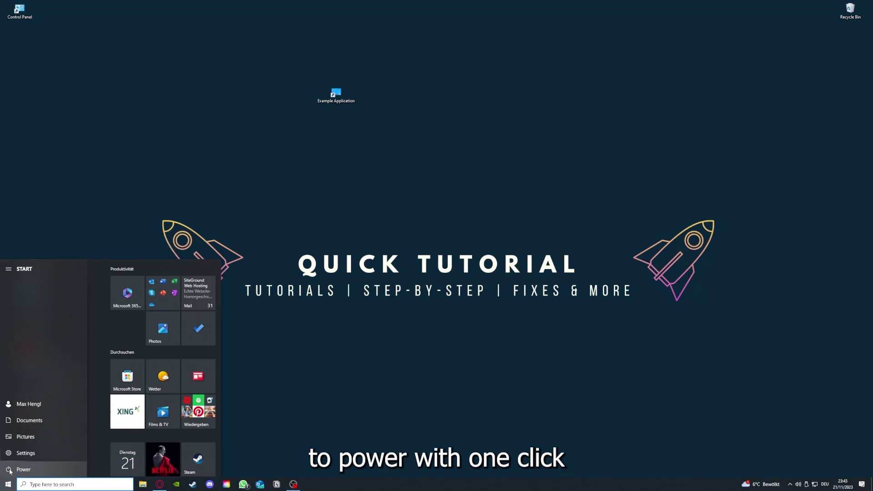
{"action": "left_click", "coordinate": [10, 471]}
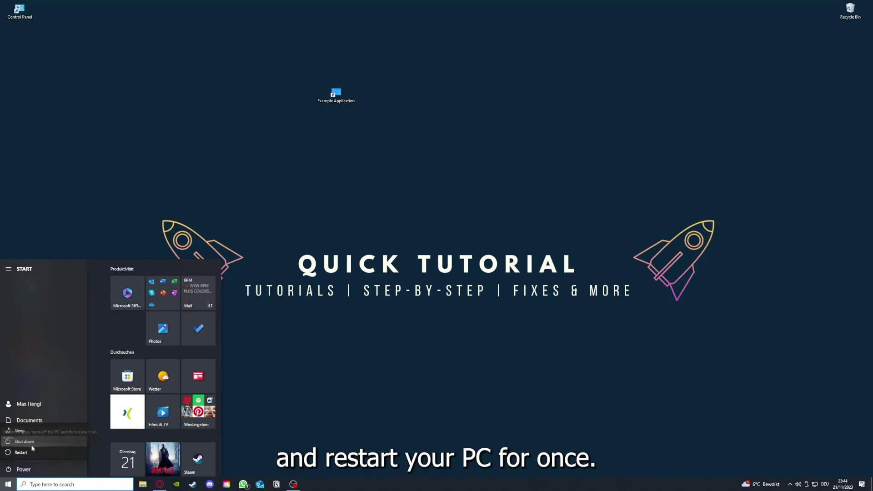
{"action": "left_click", "coordinate": [348, 351]}
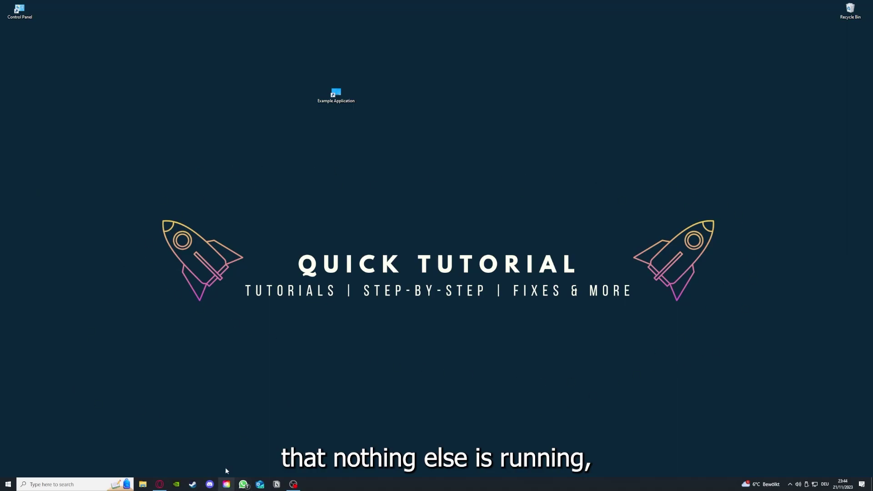
Reopen Task Manager on its Startup tab and maximize the window.
{"action": "right_click", "coordinate": [338, 484]}
{"action": "left_click", "coordinate": [359, 440]}
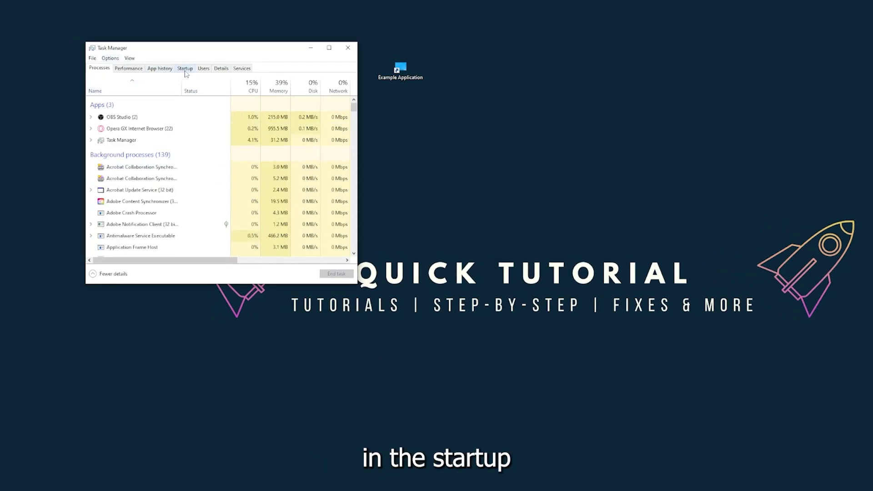
{"action": "left_click", "coordinate": [185, 69]}
{"action": "scroll", "coordinate": [191, 182], "scroll_direction": "down", "scroll_amount": 2}
{"action": "scroll", "coordinate": [182, 200], "scroll_direction": "up", "scroll_amount": 2}
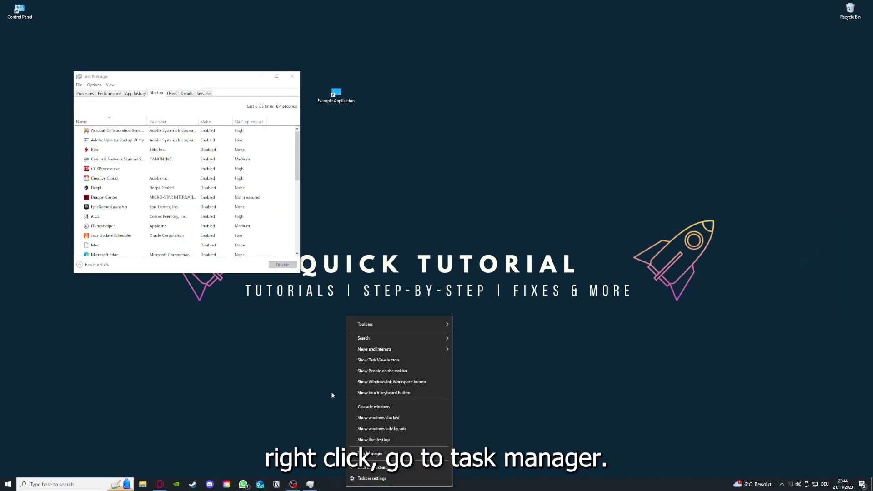
{"action": "left_click", "coordinate": [370, 453]}
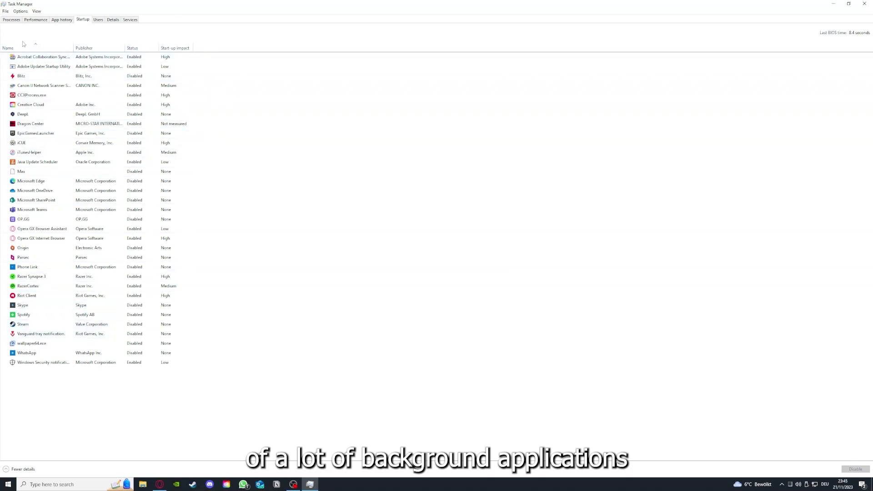
Browse the startup entries, selecting Acrobat, CCXProcess.exe, OneDrive, SharePoint, Phone Link and iTunesHelper.
{"action": "right_click", "coordinate": [142, 58]}
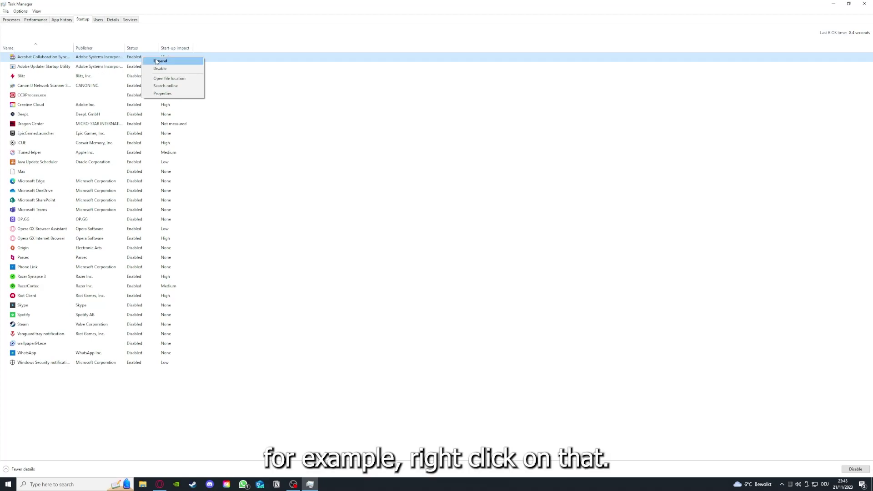
{"action": "left_click", "coordinate": [304, 95]}
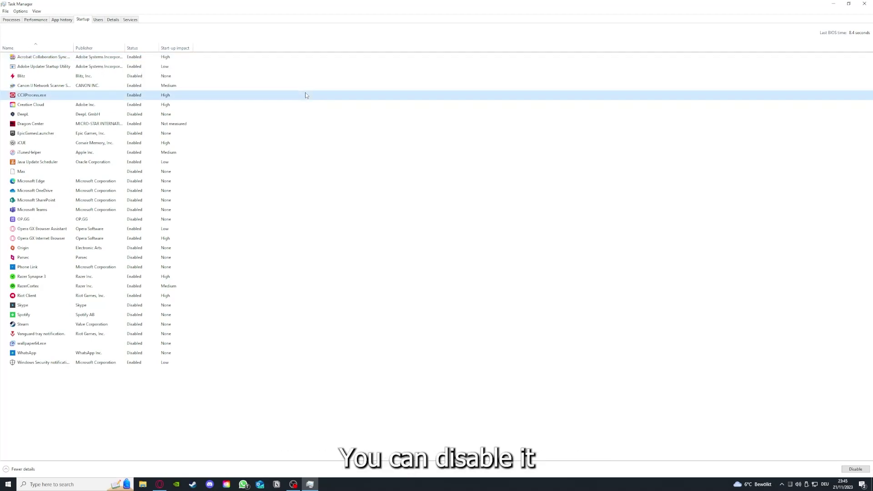
{"action": "left_click", "coordinate": [464, 191]}
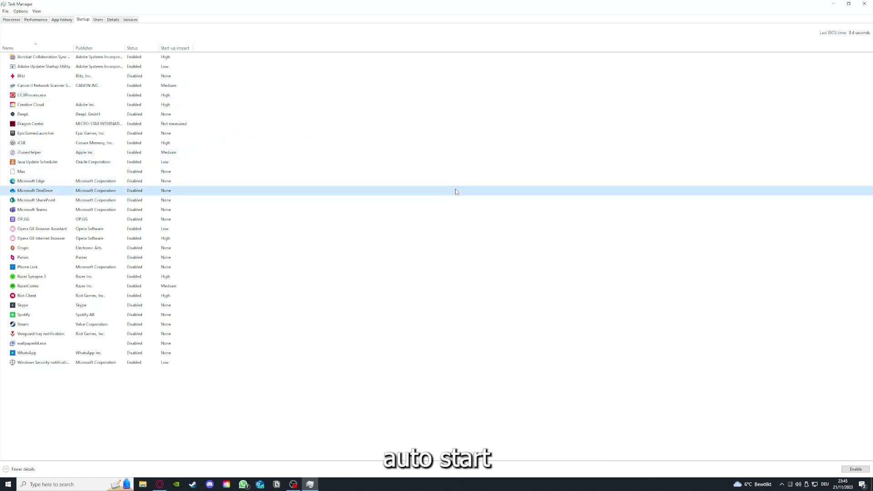
{"action": "left_click", "coordinate": [54, 58]}
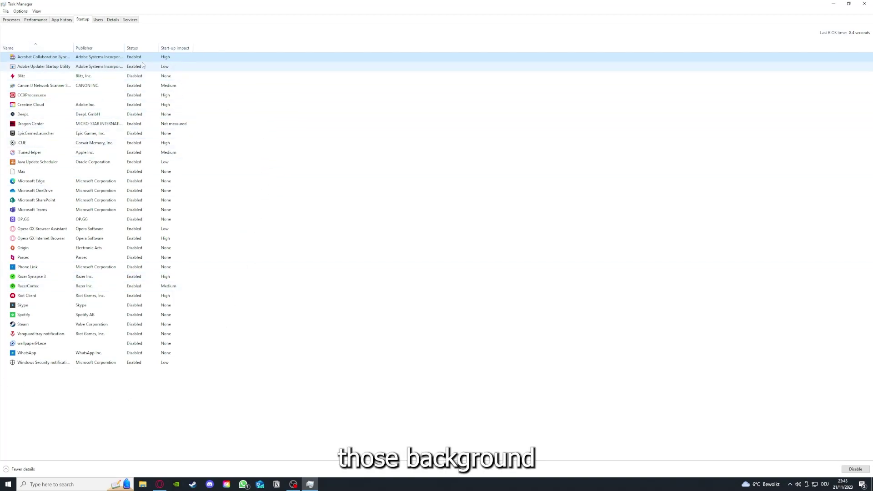
{"action": "right_click", "coordinate": [213, 200]}
{"action": "left_click", "coordinate": [244, 268]}
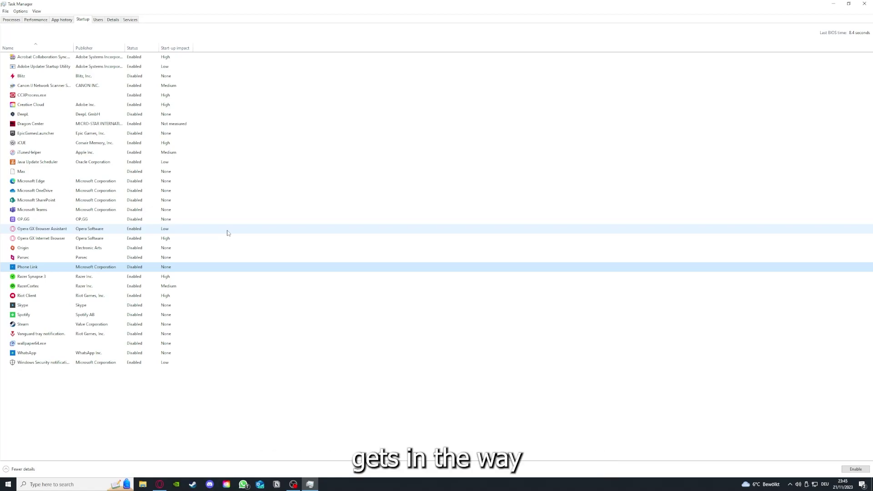
{"action": "left_click", "coordinate": [191, 157]}
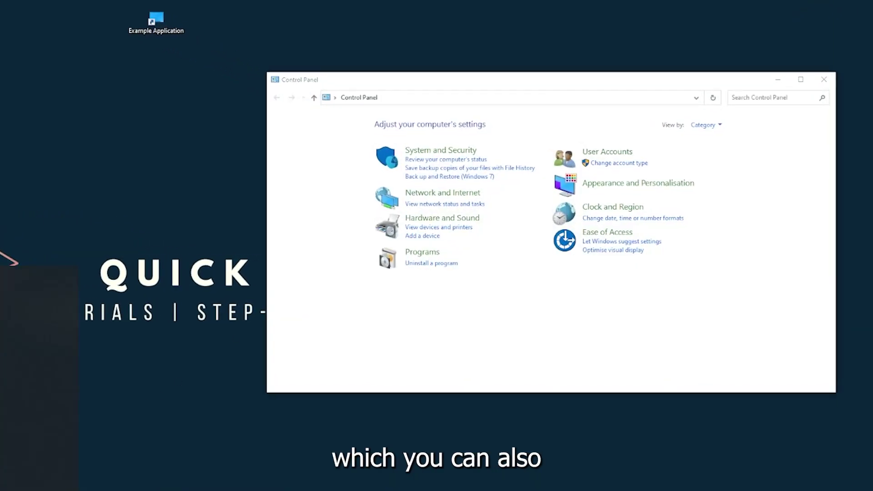
Go to Control Panel's Programs category and open Programs and Features.
{"action": "key", "text": "super"}
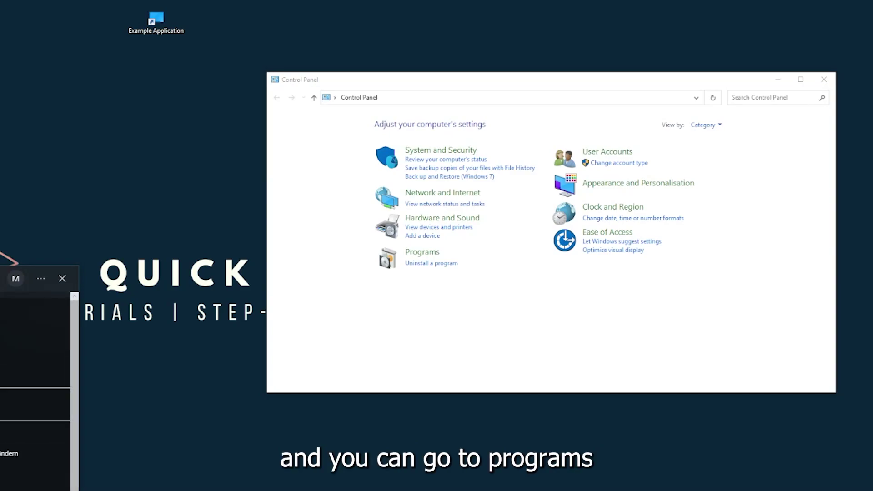
{"action": "key", "text": "Escape"}
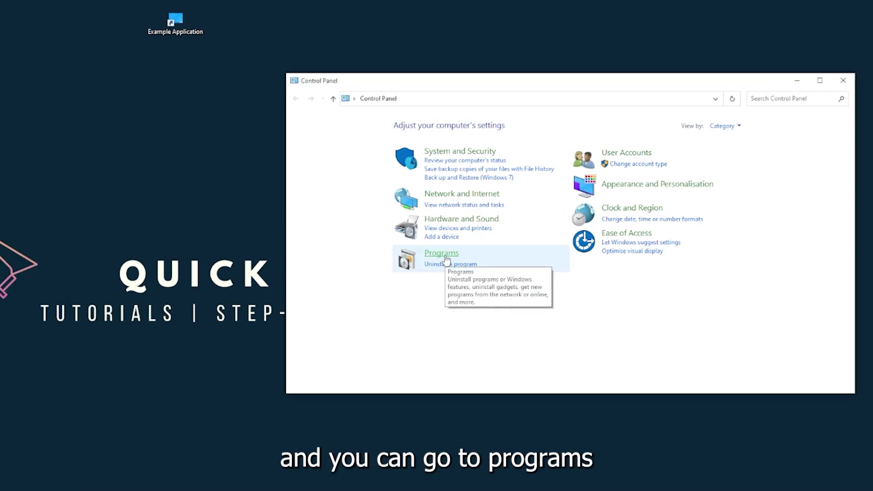
{"action": "left_click", "coordinate": [445, 256]}
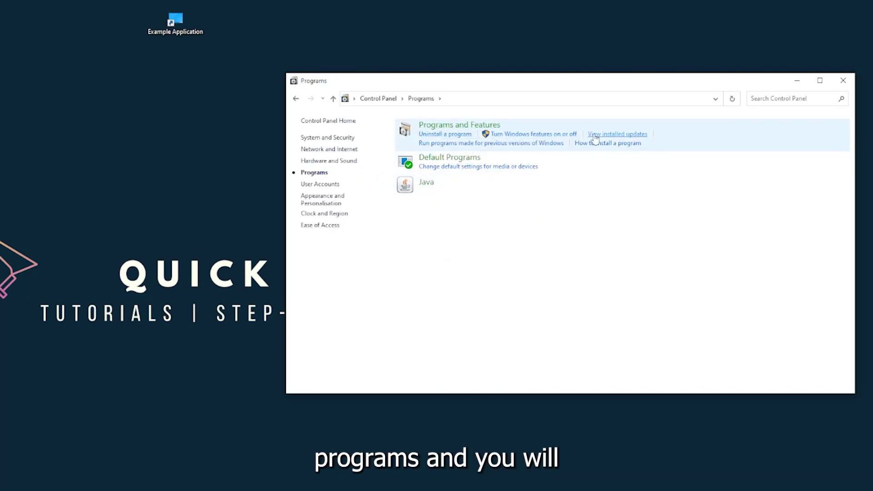
{"action": "left_click", "coordinate": [471, 131]}
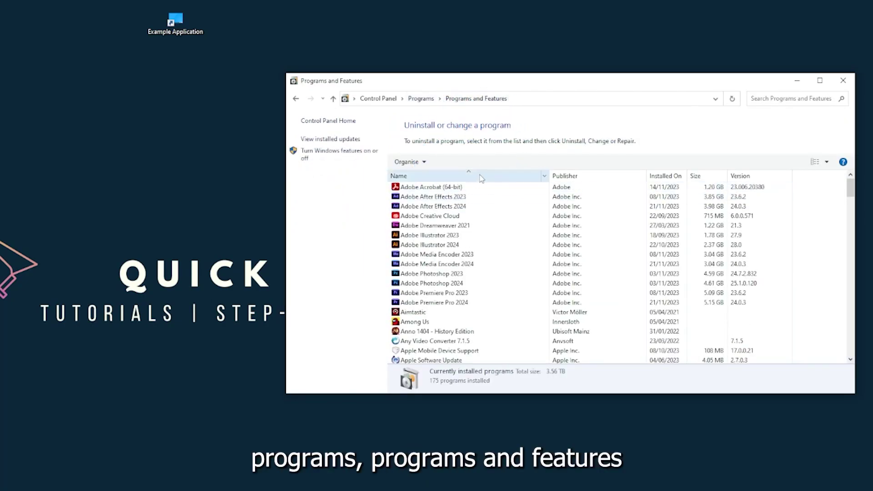
Scroll the installed-programs list to the Overwolf entry.
{"action": "scroll", "coordinate": [481, 179], "scroll_direction": "down", "scroll_amount": 4}
{"action": "scroll", "coordinate": [473, 209], "scroll_direction": "down", "scroll_amount": 8}
{"action": "scroll", "coordinate": [467, 236], "scroll_direction": "down", "scroll_amount": 8}
{"action": "scroll", "coordinate": [461, 256], "scroll_direction": "down", "scroll_amount": 7}
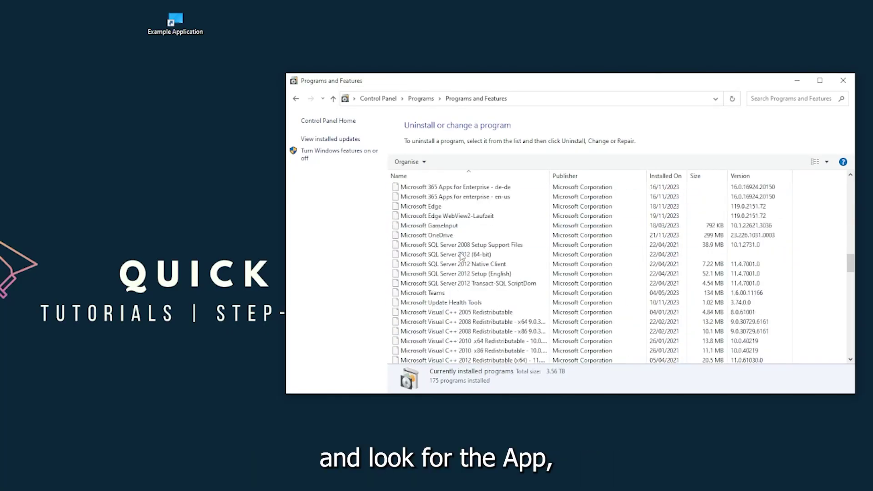
{"action": "scroll", "coordinate": [462, 257], "scroll_direction": "down", "scroll_amount": 7}
{"action": "scroll", "coordinate": [461, 259], "scroll_direction": "down", "scroll_amount": 7}
{"action": "scroll", "coordinate": [460, 262], "scroll_direction": "down", "scroll_amount": 7}
{"action": "scroll", "coordinate": [459, 264], "scroll_direction": "down", "scroll_amount": 6}
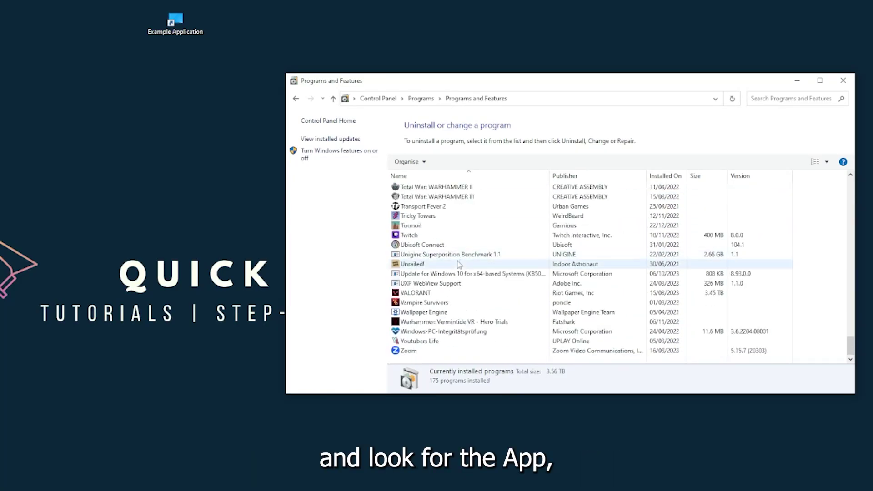
{"action": "scroll", "coordinate": [454, 272], "scroll_direction": "up", "scroll_amount": 8}
{"action": "scroll", "coordinate": [444, 294], "scroll_direction": "up", "scroll_amount": 8}
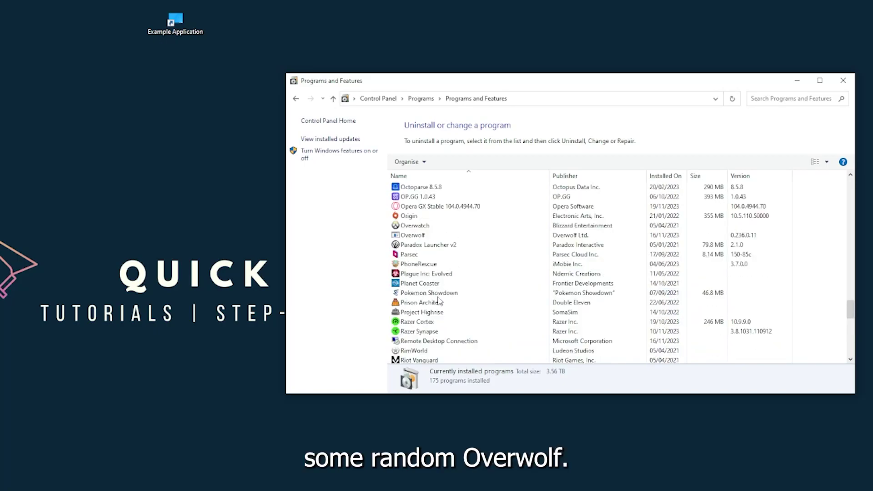
{"action": "scroll", "coordinate": [430, 299], "scroll_direction": "up", "scroll_amount": 1}
{"action": "scroll", "coordinate": [423, 297], "scroll_direction": "up", "scroll_amount": 1}
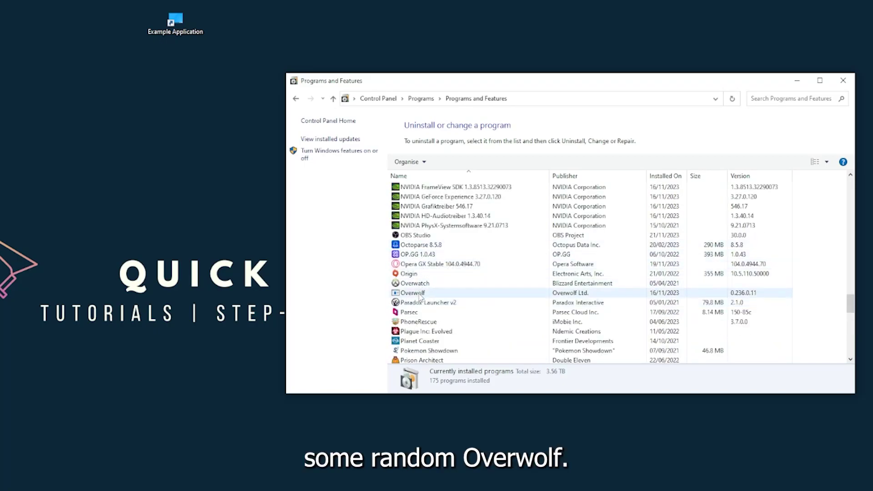
Try uninstalling Overwolf and answer Yes to the 'may already be uninstalled' error.
{"action": "left_click", "coordinate": [421, 297]}
{"action": "right_click", "coordinate": [419, 295]}
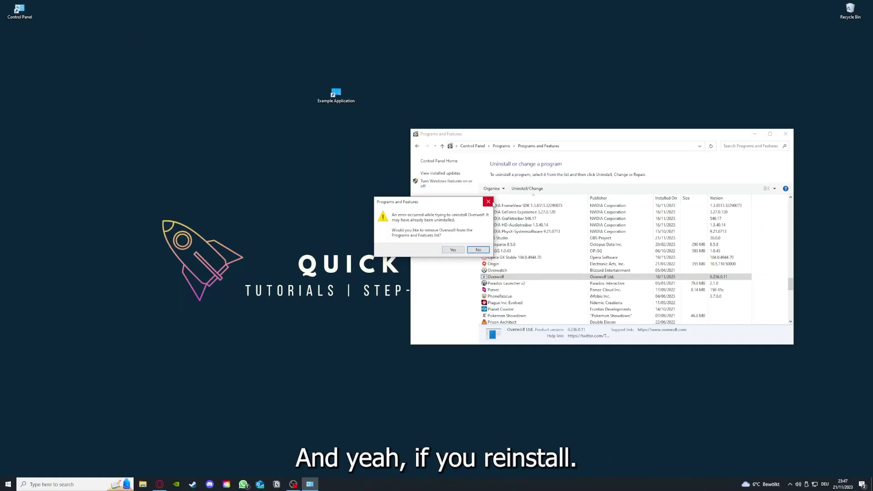
{"action": "left_click", "coordinate": [488, 201]}
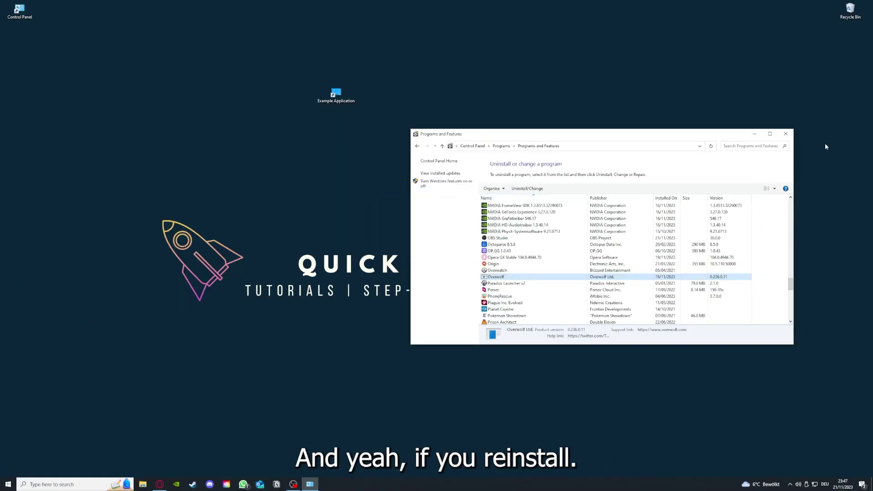
Close the Programs and Features window.
{"action": "left_click", "coordinate": [786, 134]}
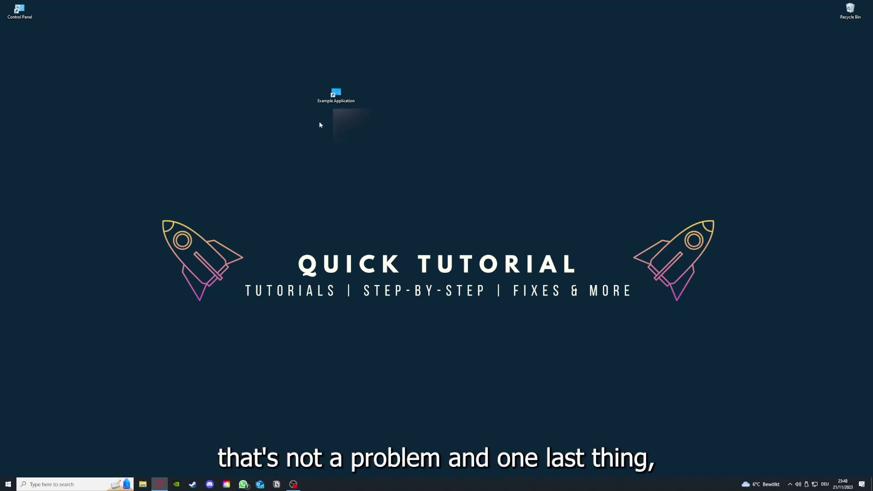
Open Example Application's Properties, review Security, Details and Previous Versions, then return to Shortcut.
{"action": "right_click", "coordinate": [330, 91]}
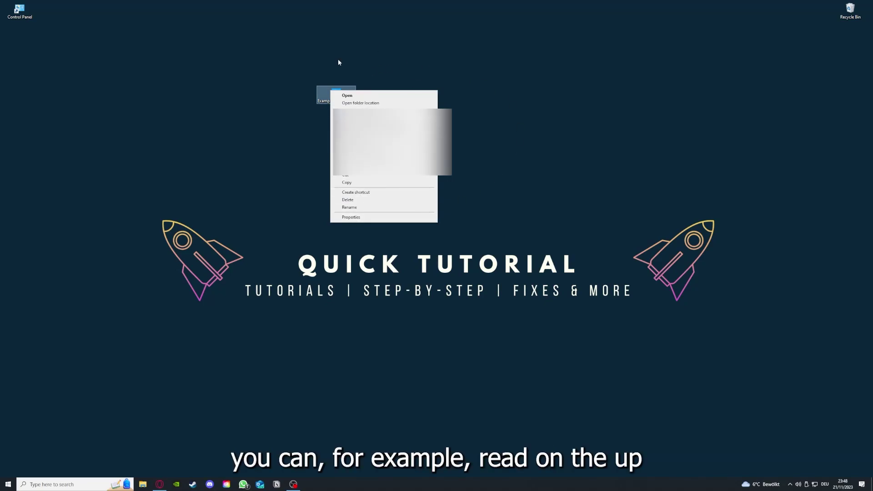
{"action": "left_click", "coordinate": [349, 218]}
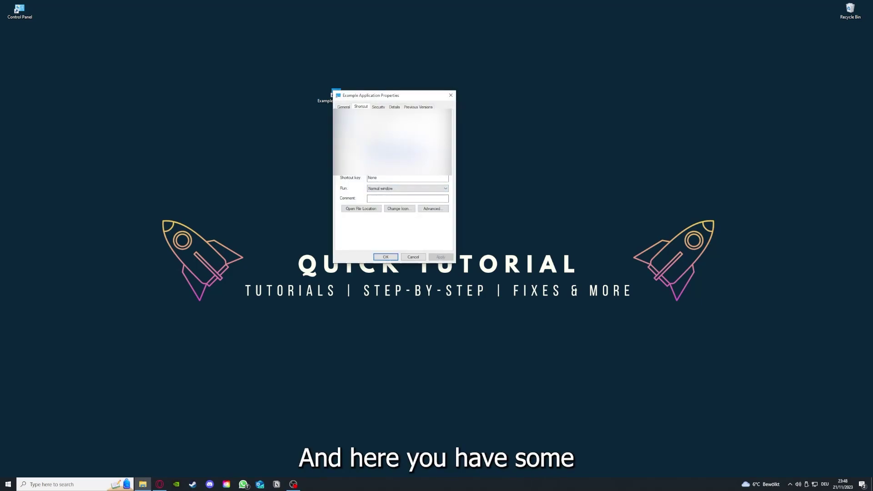
{"action": "key", "text": "ctrl+Tab"}
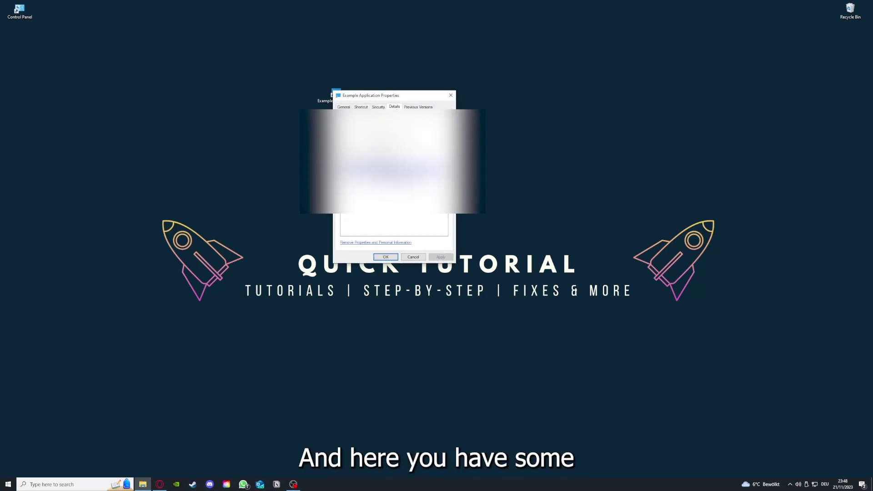
{"action": "key", "text": "ctrl+Tab"}
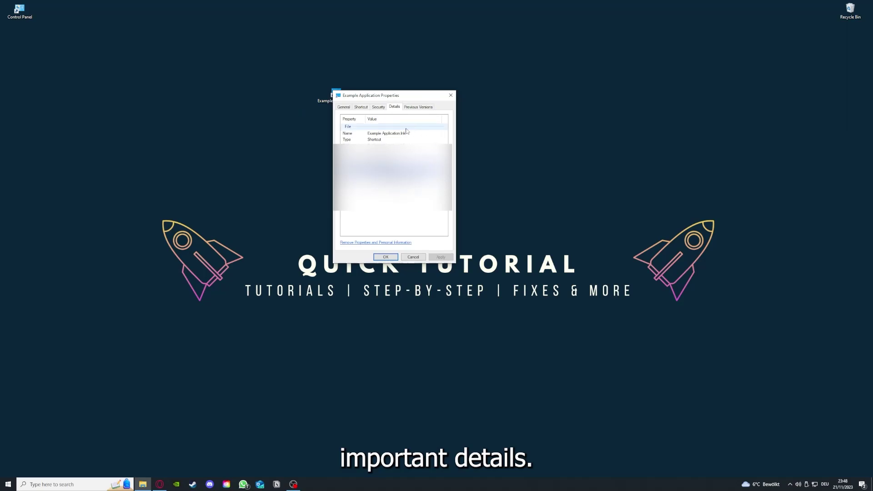
{"action": "left_click_drag", "start_coordinate": [396, 96], "coordinate": [461, 126]}
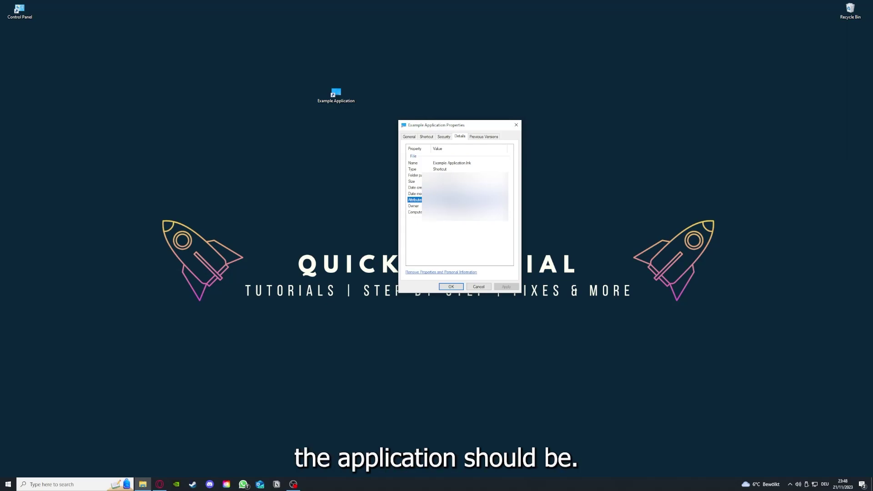
{"action": "left_click", "coordinate": [489, 138]}
{"action": "left_click", "coordinate": [426, 138]}
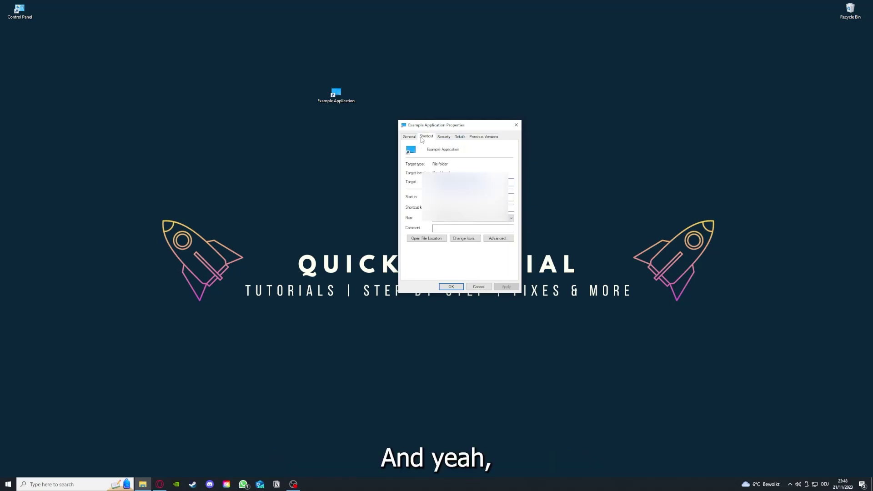
{"action": "left_click", "coordinate": [420, 241]}
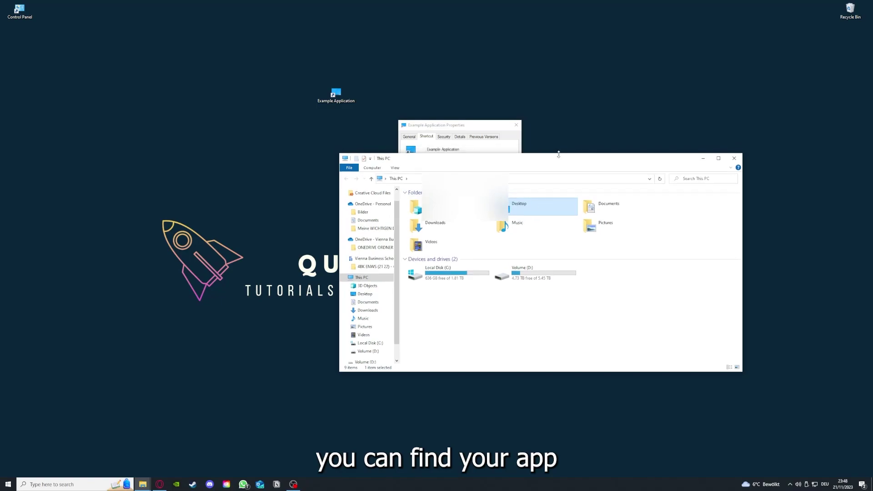
{"action": "left_click_drag", "start_coordinate": [559, 157], "coordinate": [461, 252]}
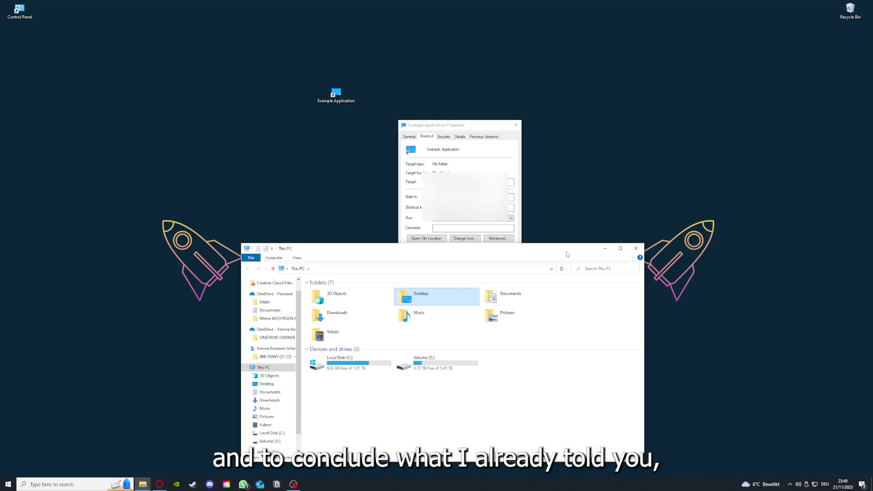
{"action": "left_click", "coordinate": [636, 249]}
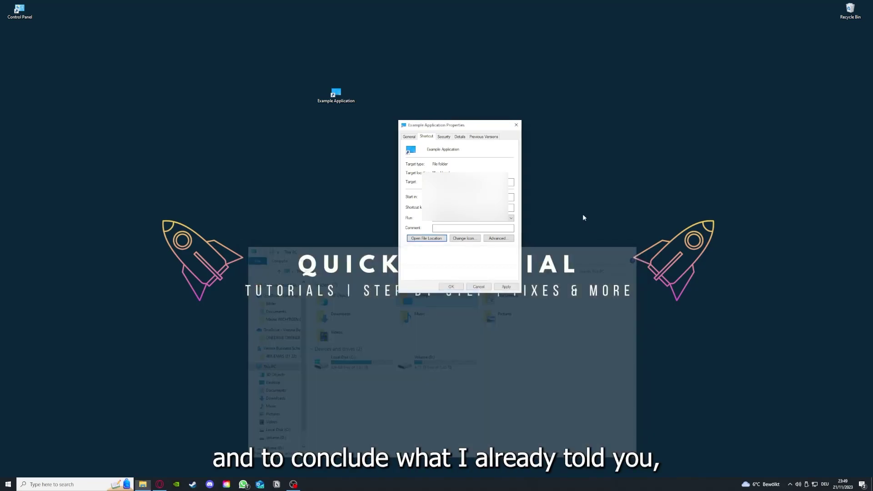
Close the Example Application Properties dialog.
{"action": "left_click", "coordinate": [516, 124]}
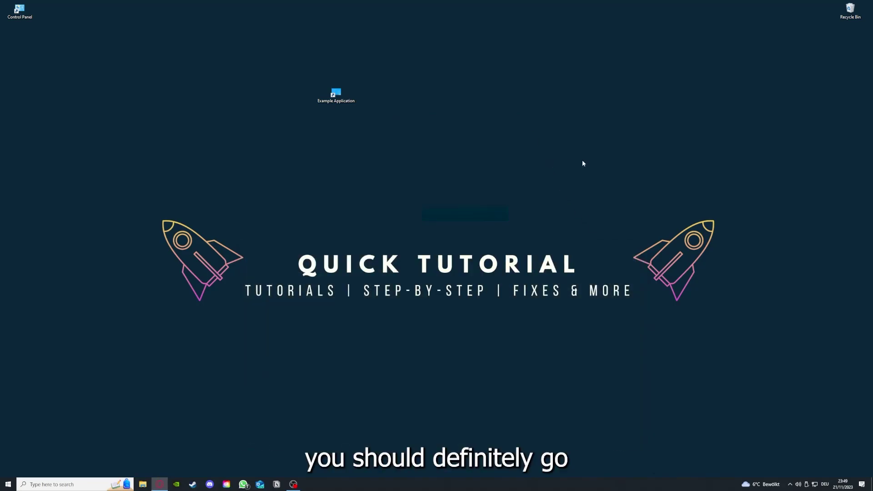